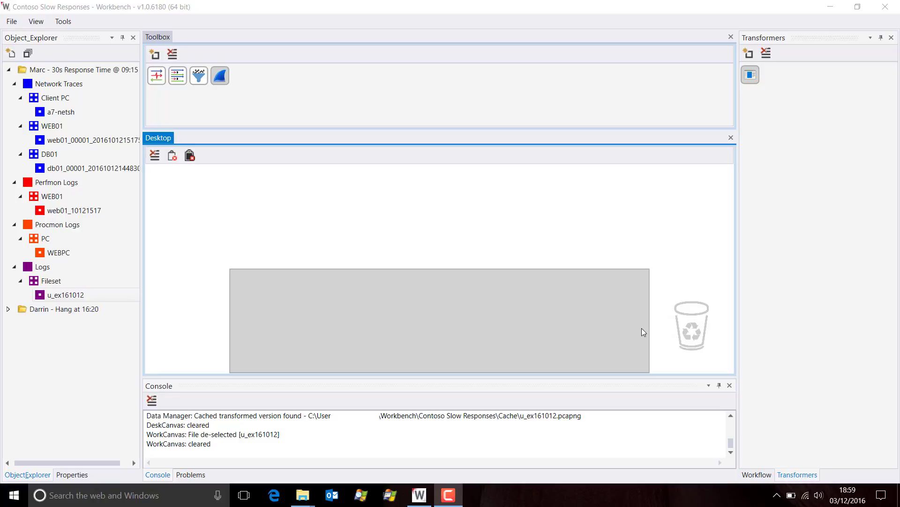
Name the new toolbox tool 'Excel' with description 'Spreadsheet program'
click(358, 12)
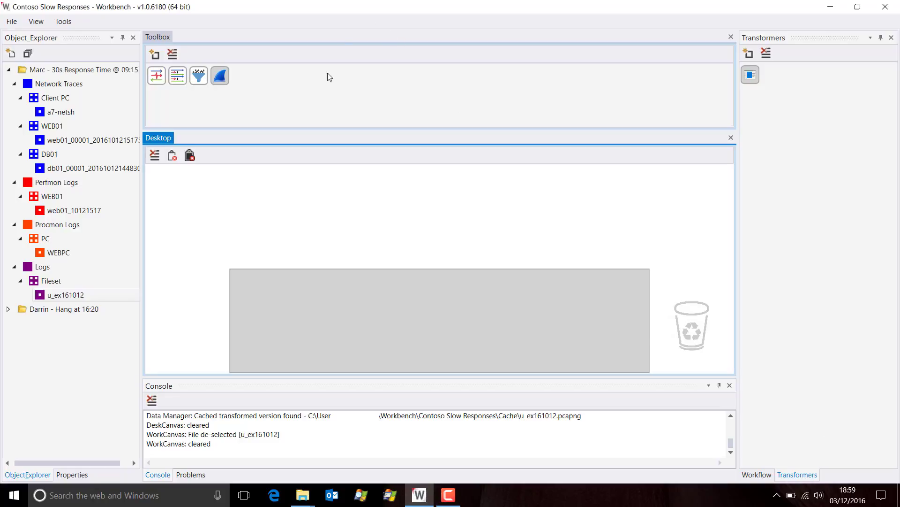
click(149, 58)
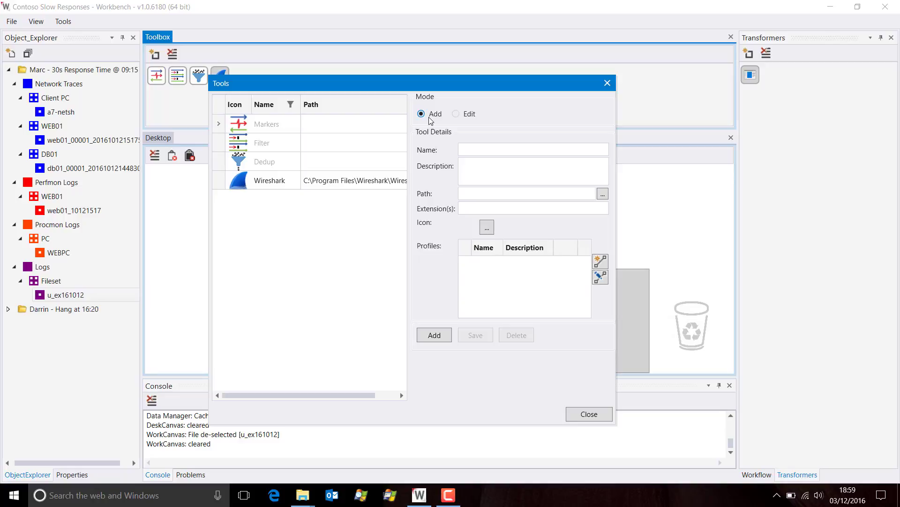
click(519, 150)
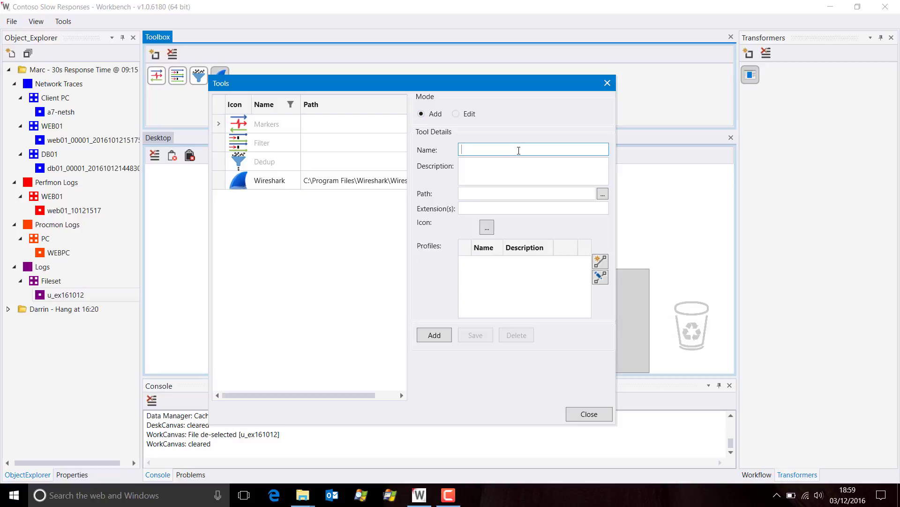
text(Excel)
click(506, 164)
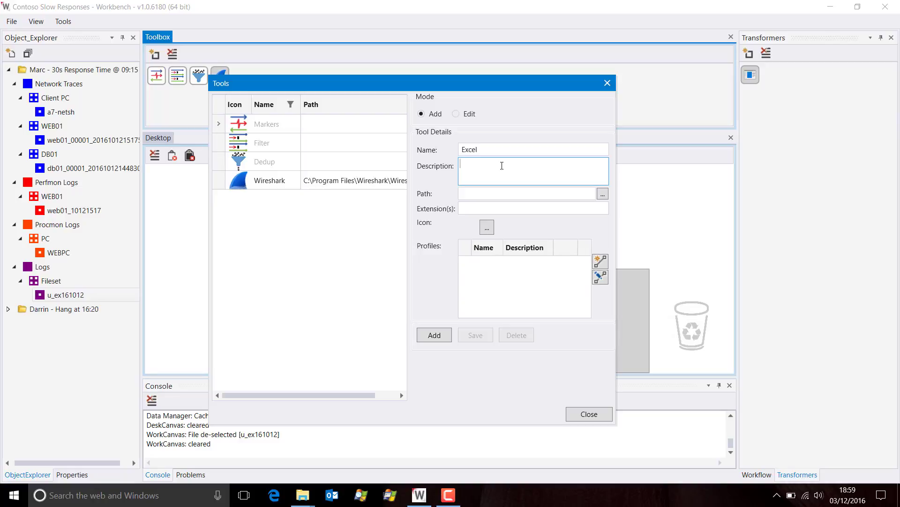
text(Spreadsheet)
text( program)
Browse the application picker to the Program Files (x86) folder
click(601, 194)
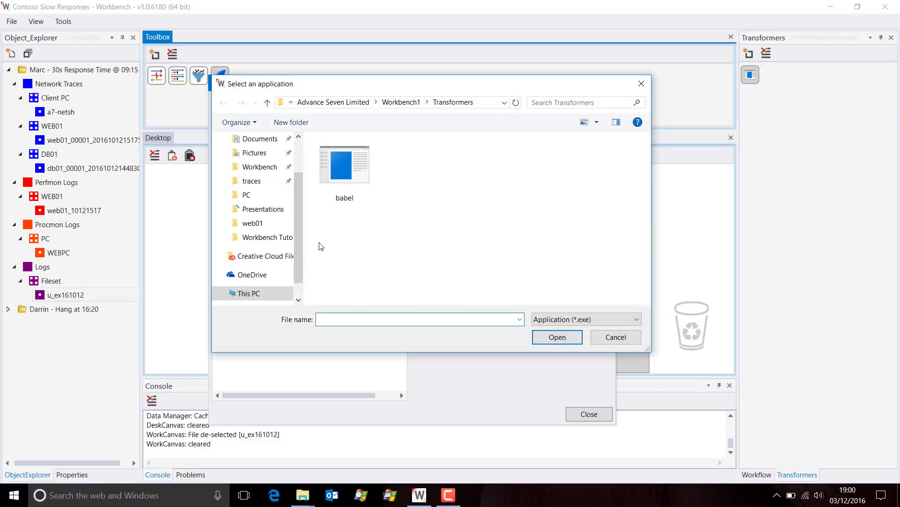
click(486, 105)
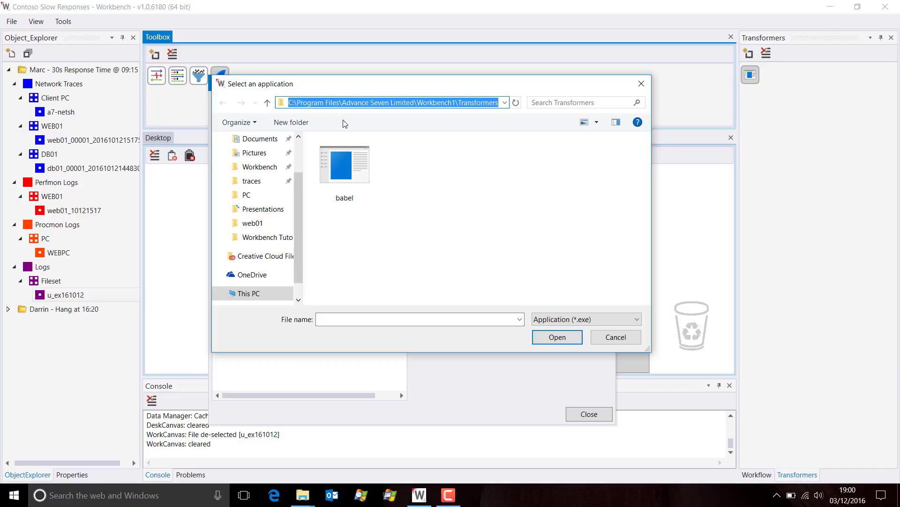
click(335, 103)
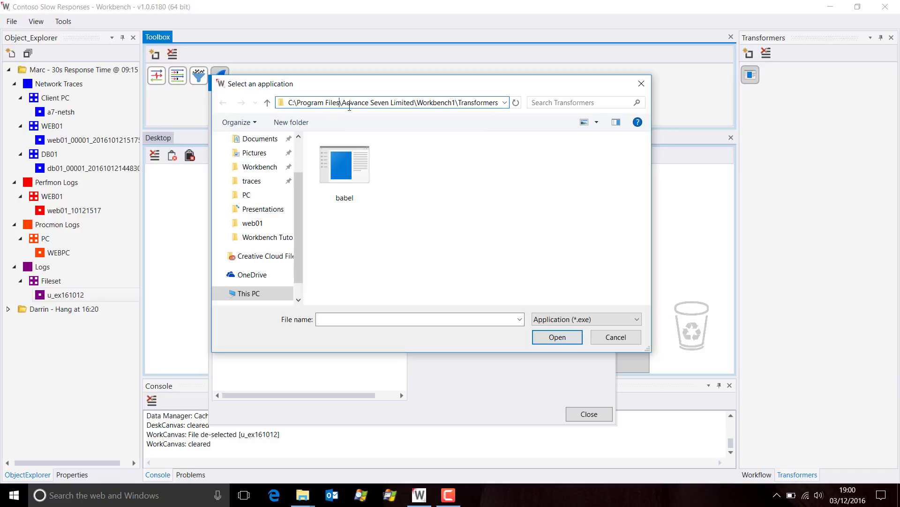
key(shift+Right)
key(shift+Right)
key(shift+Right)
key(shift+Right)
key(shift+Right)
key(shift+Right)
key(shift+Right)
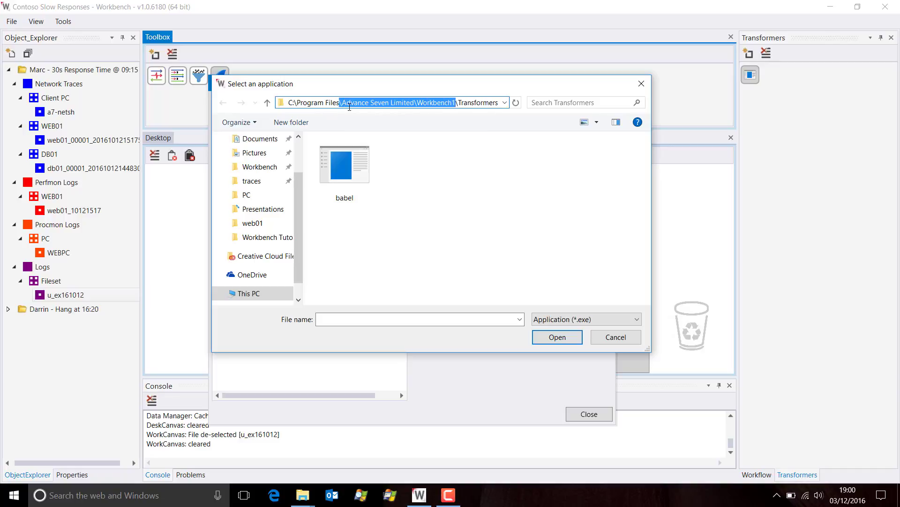
key(shift+Right)
key(shift+Right)
key(shift+Right)
text(()
key(Down)
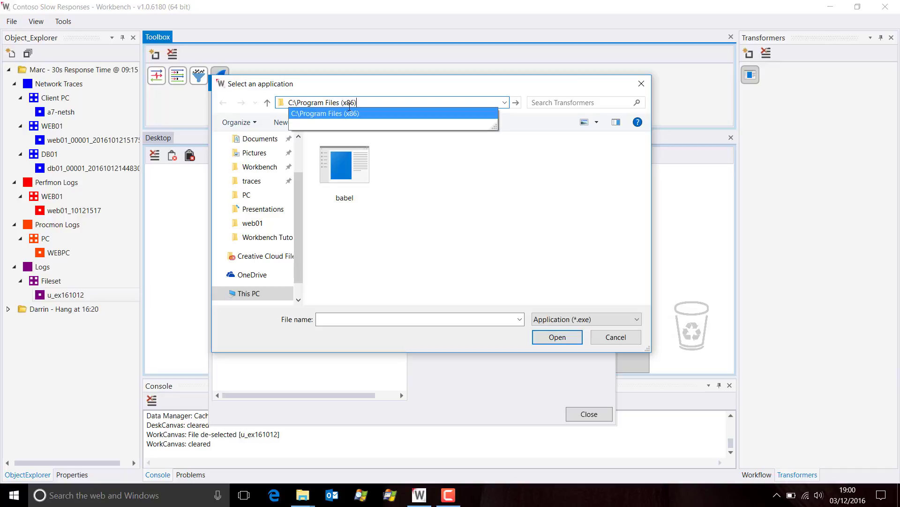
key(Return)
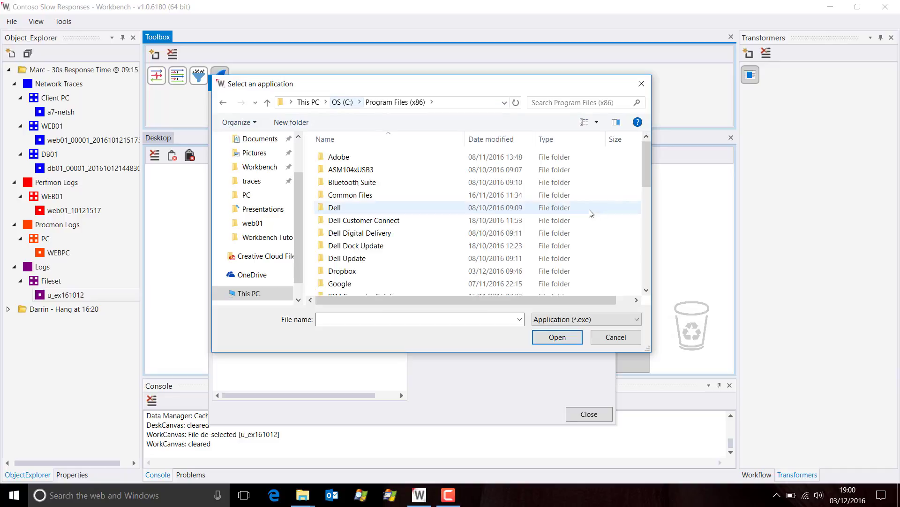
scroll(406, 236, down, 4)
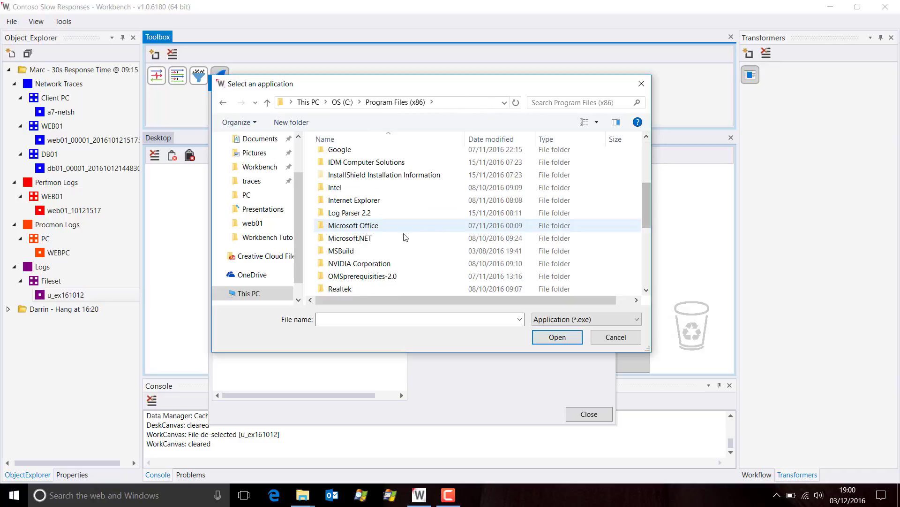
Select EXCEL under Microsoft Office\root\Office16 as the tool's application
double_click(339, 227)
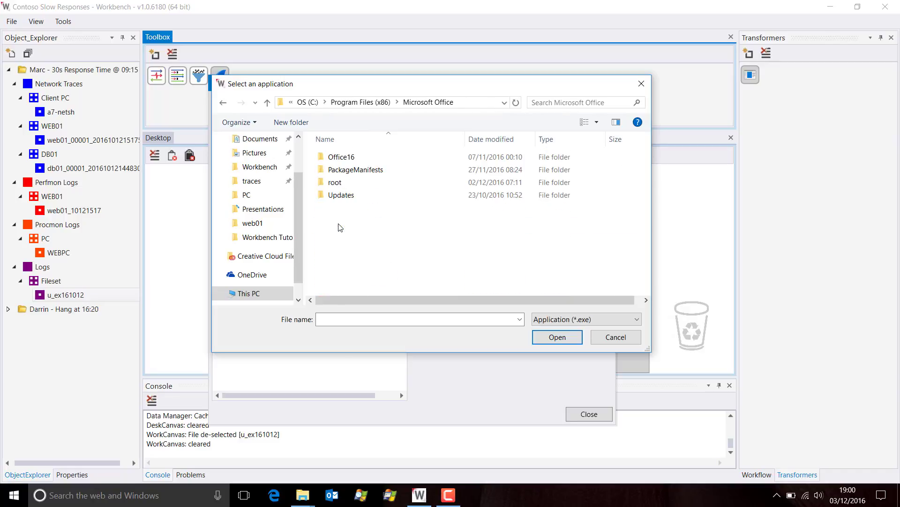
double_click(329, 182)
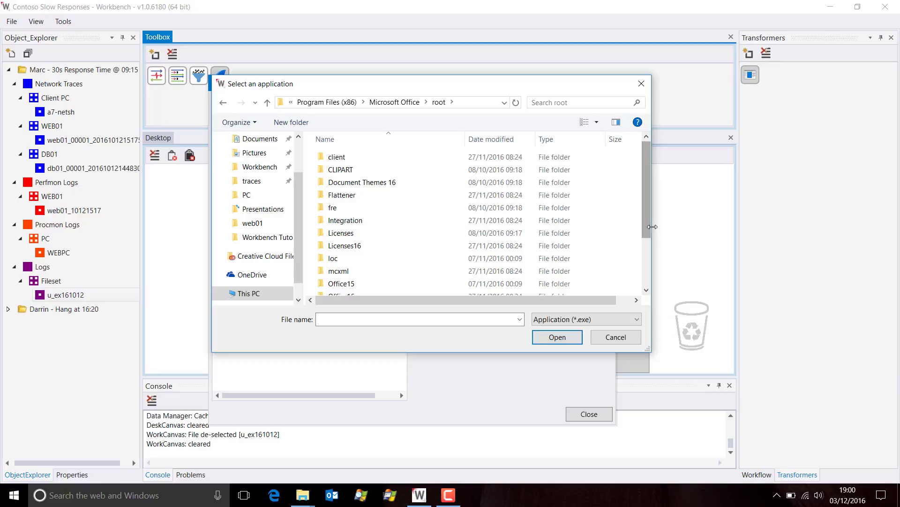
drag(647, 232, 646, 239)
double_click(364, 282)
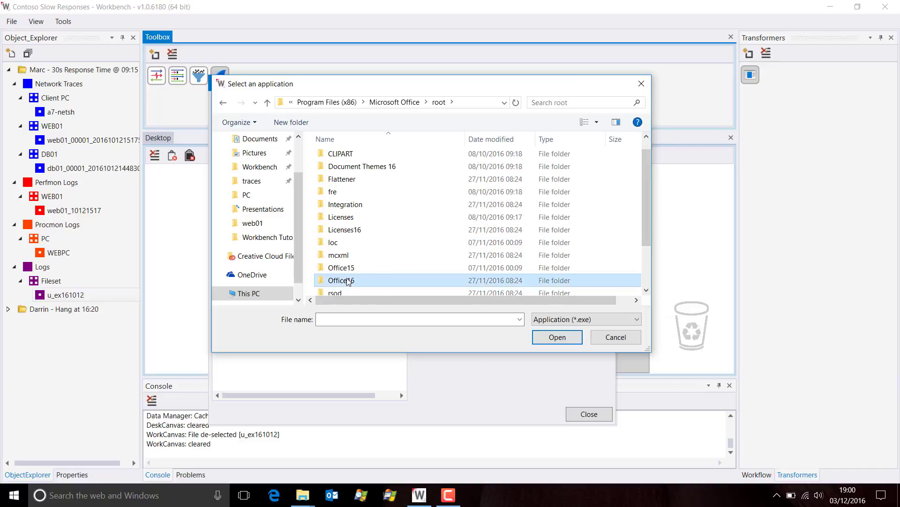
mouse_move(647, 154)
mouse_down()
mouse_move(641, 251)
mouse_move(642, 229)
mouse_up()
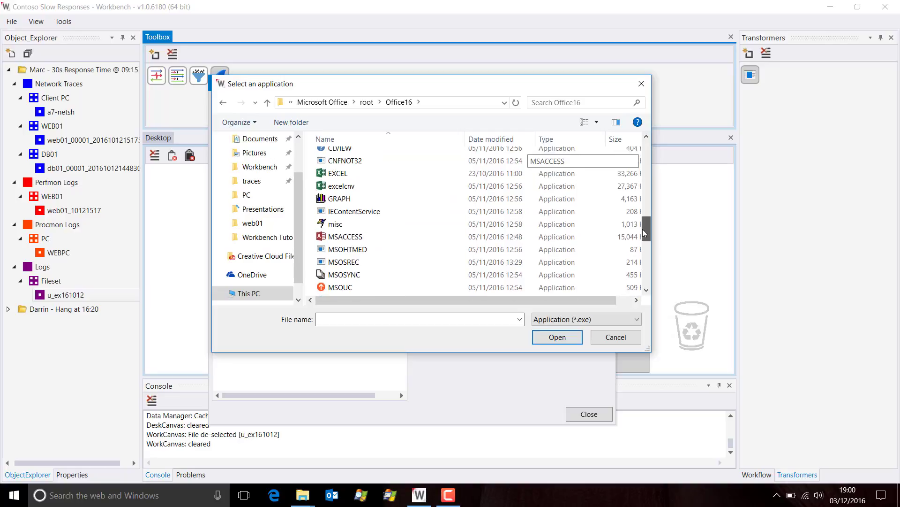
click(338, 173)
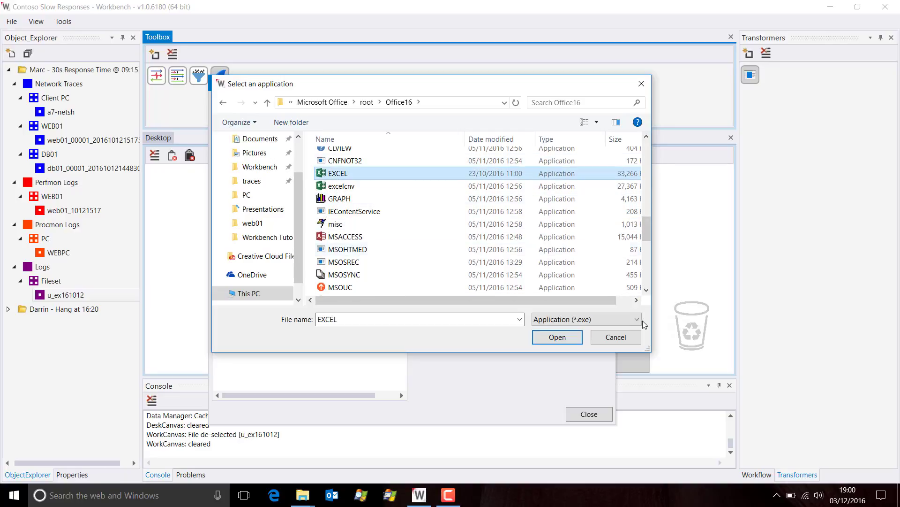
click(557, 337)
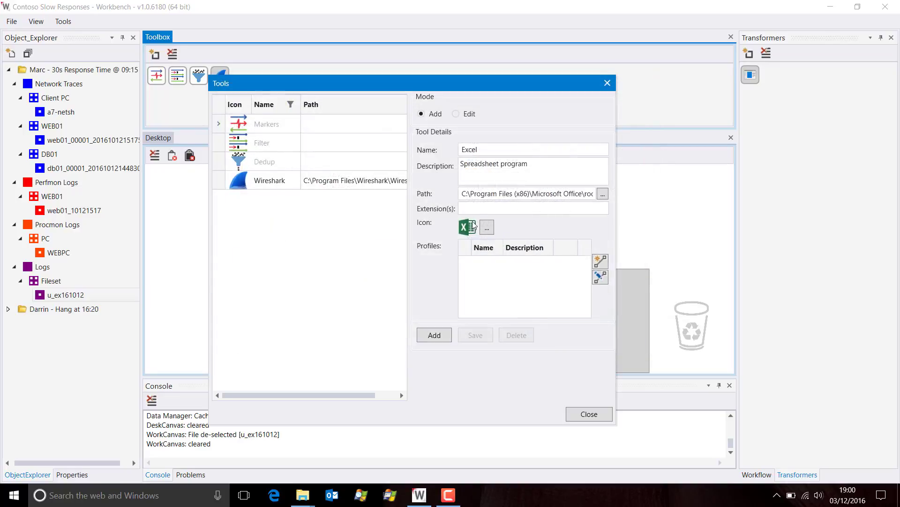
Set the tool's extensions to xls;xlsx;csv
click(478, 208)
text(xl)
text(s;xls)
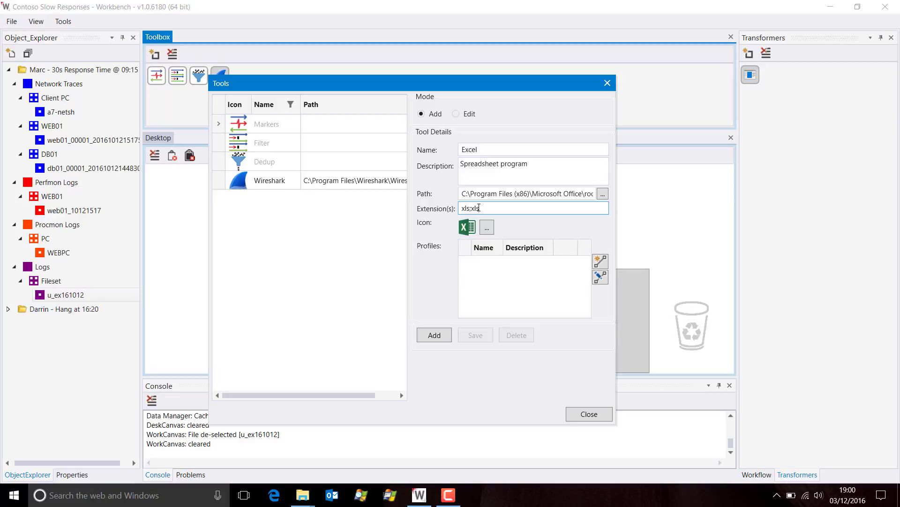
text(x;)
text(csv)
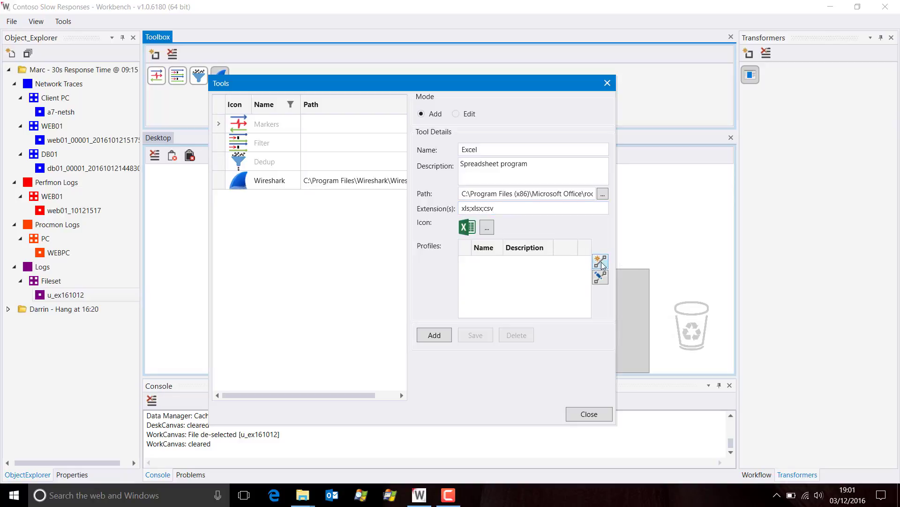
Create a profile named 'Open', described 'Open a file', with command "%1"
click(600, 262)
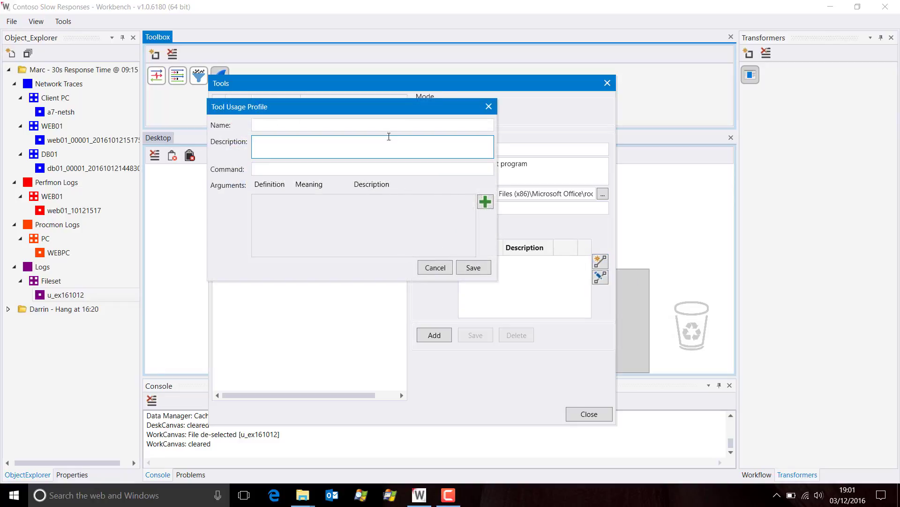
click(378, 124)
text(Op)
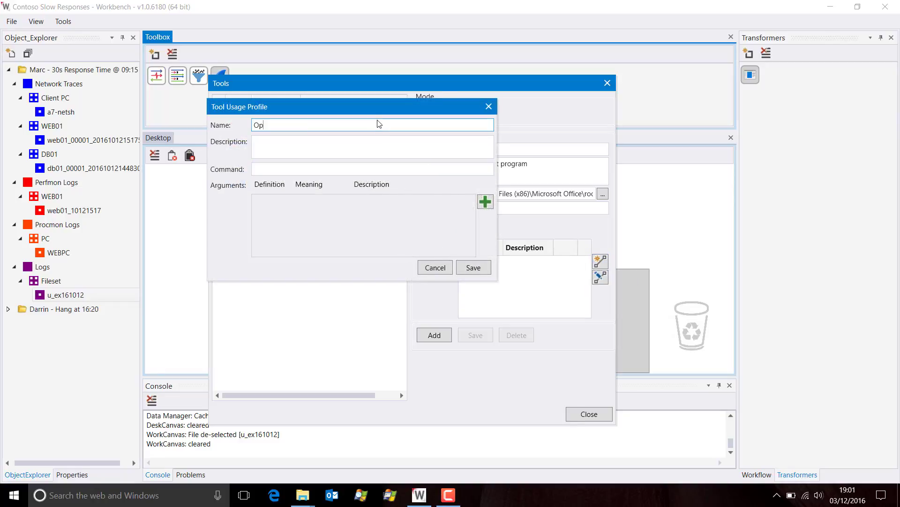
text(en)
key(Tab)
text(Open a)
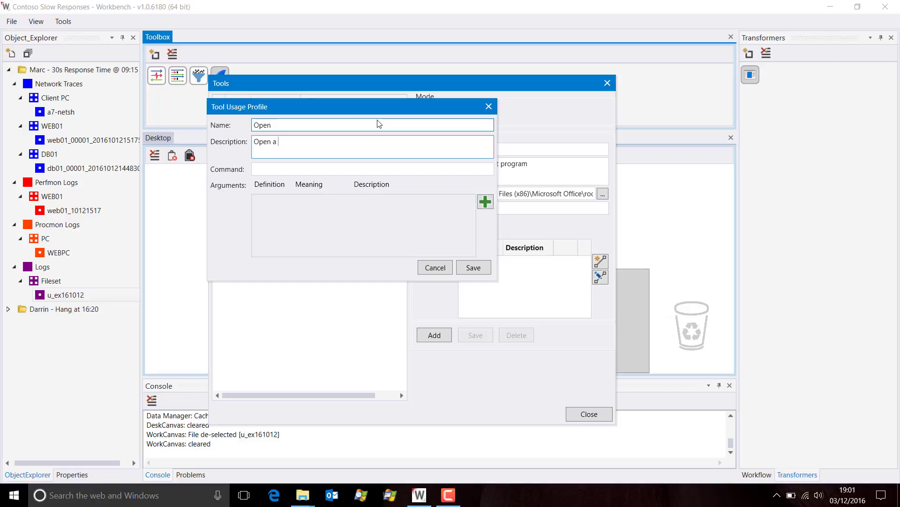
text( file)
click(308, 172)
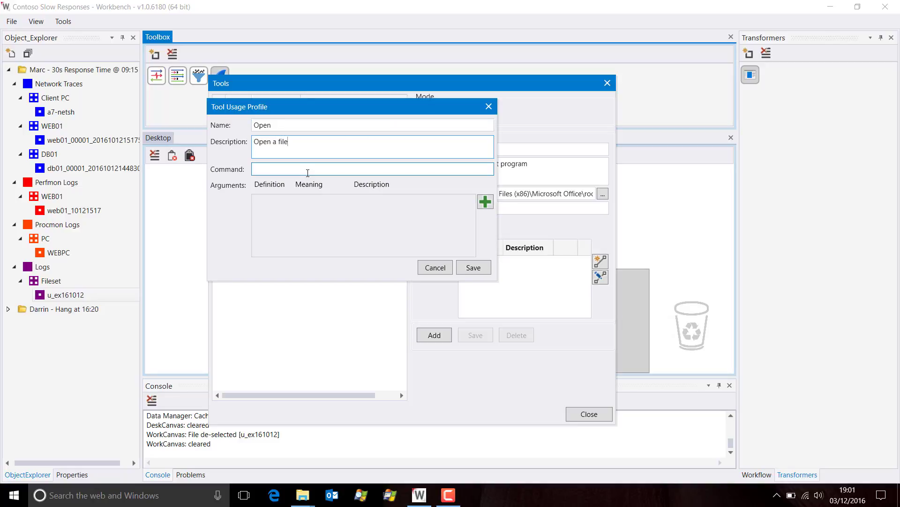
click(307, 173)
text(")
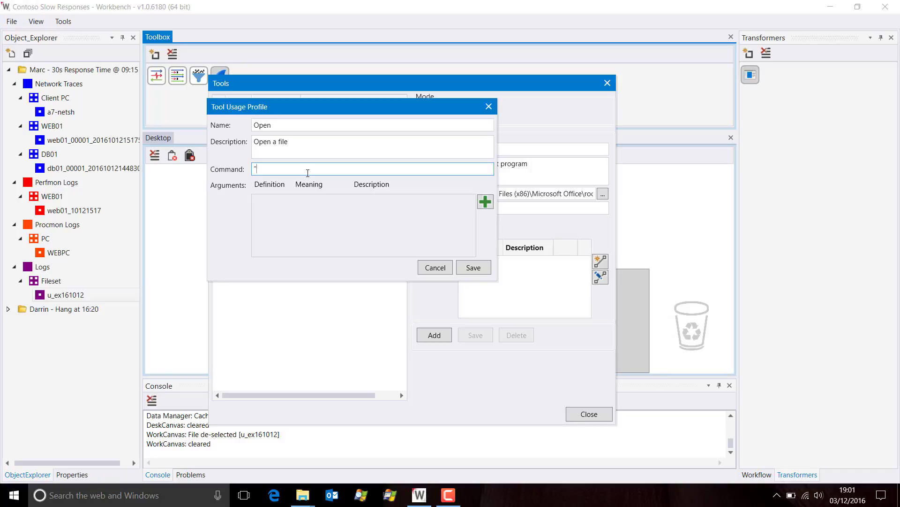
text(%)
text(1)
text(")
Add the %1 Input File argument, save the profile and add Excel to the toolbox
click(485, 201)
click(376, 206)
text(In)
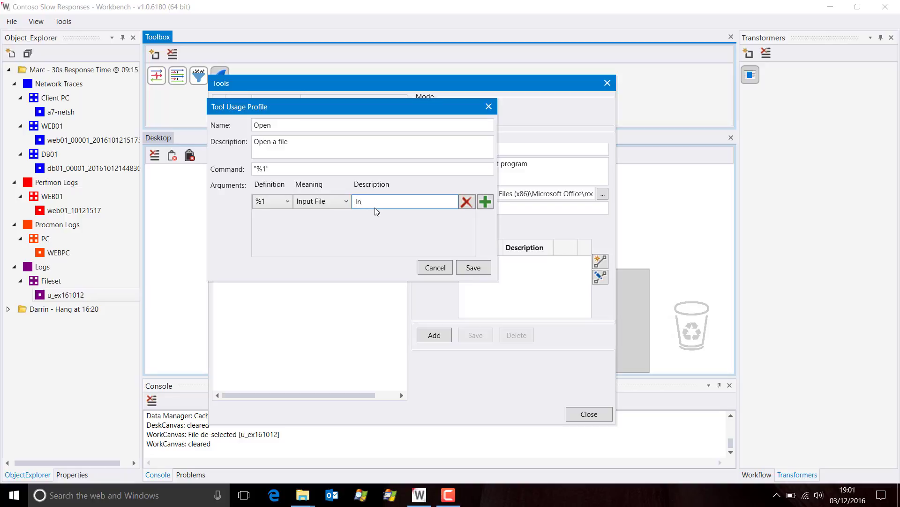
text(put file)
click(469, 268)
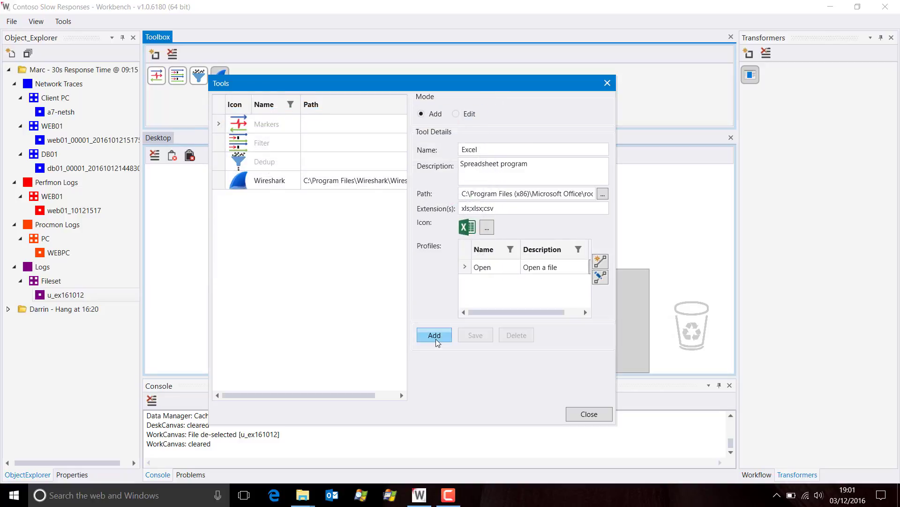
click(436, 338)
click(588, 415)
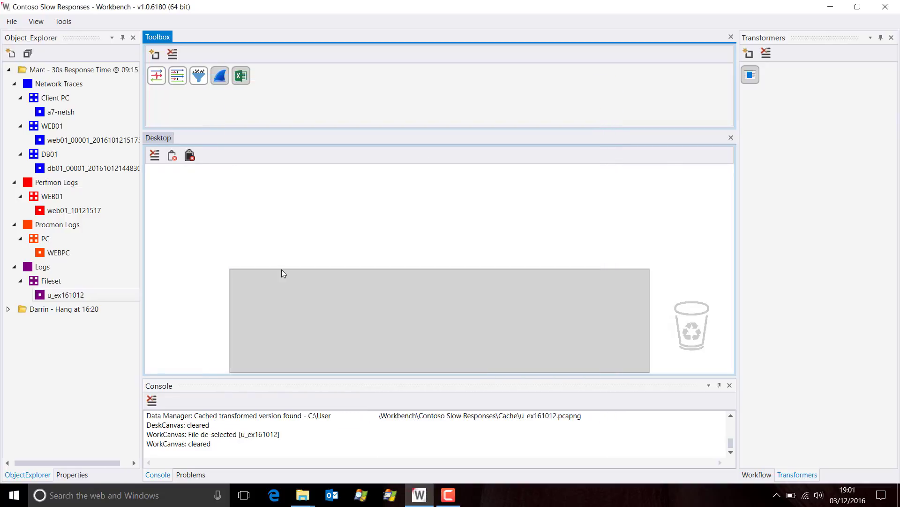
click(192, 205)
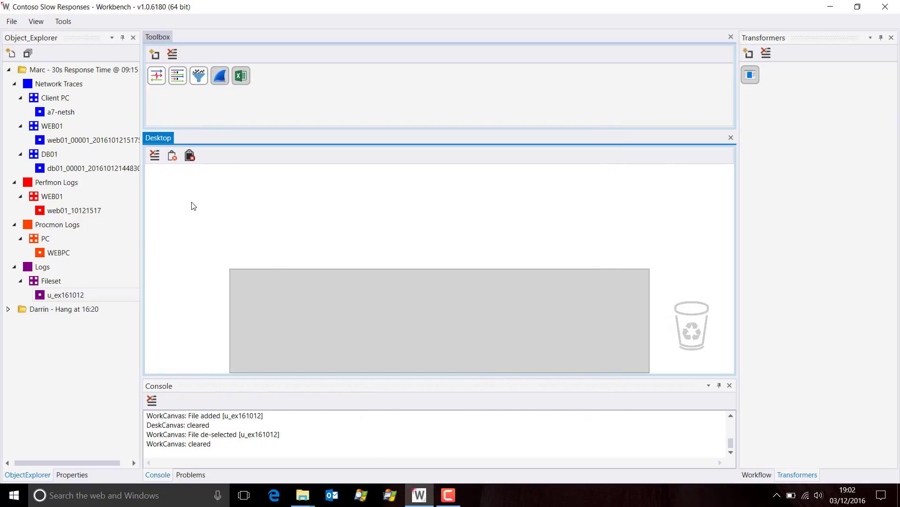